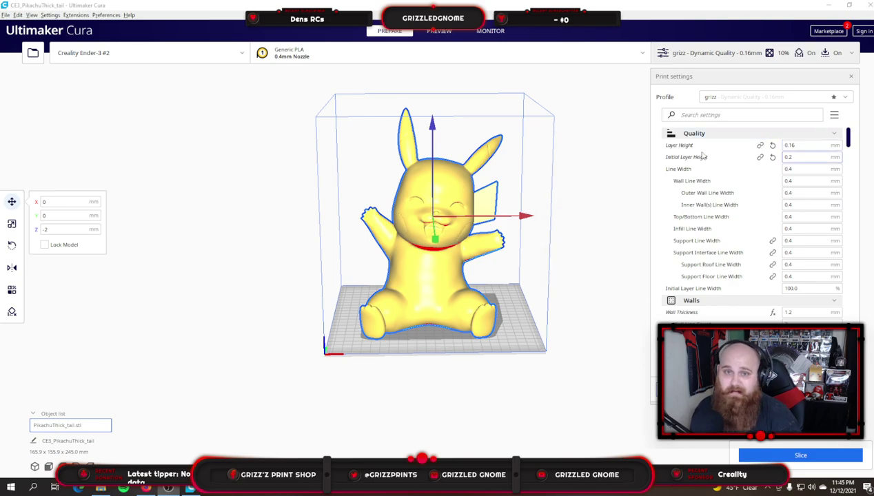
# - Review the grizz profile's Quality and Walls settings: 1.2 mm wall thickness, 3 wall lines
pyautogui.moveTo(677, 157)
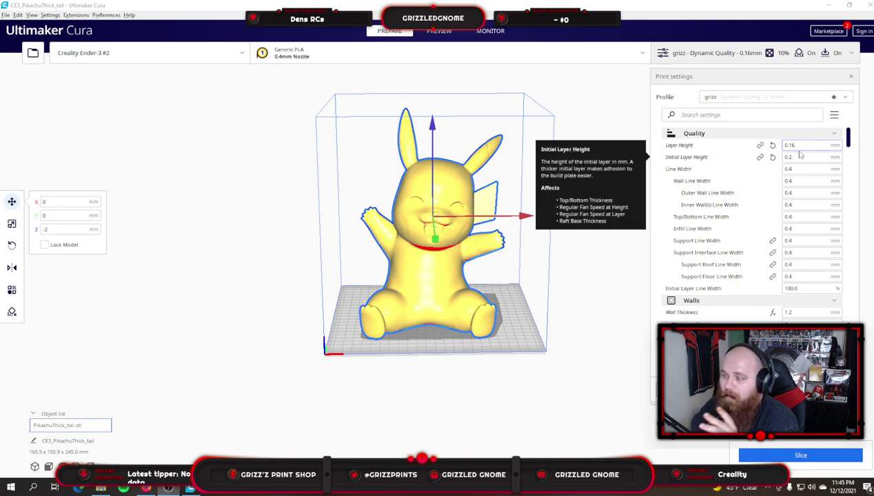
pyautogui.moveTo(806, 143)
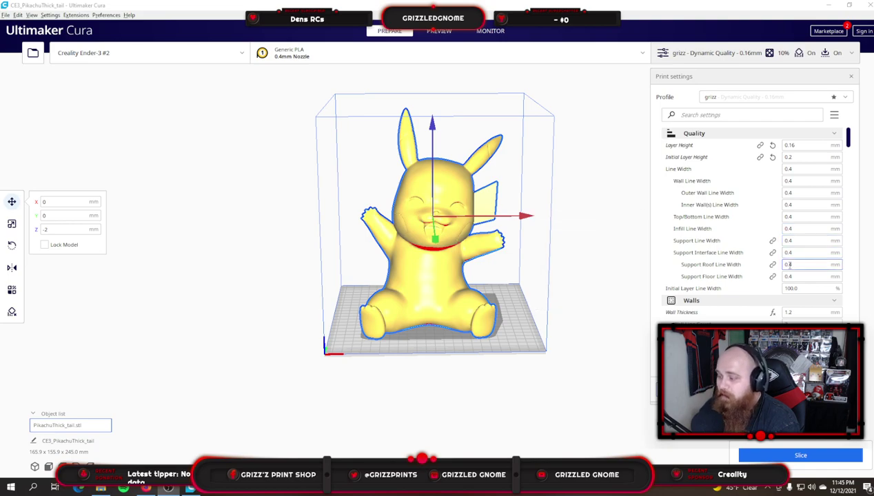
pyautogui.moveTo(806, 290)
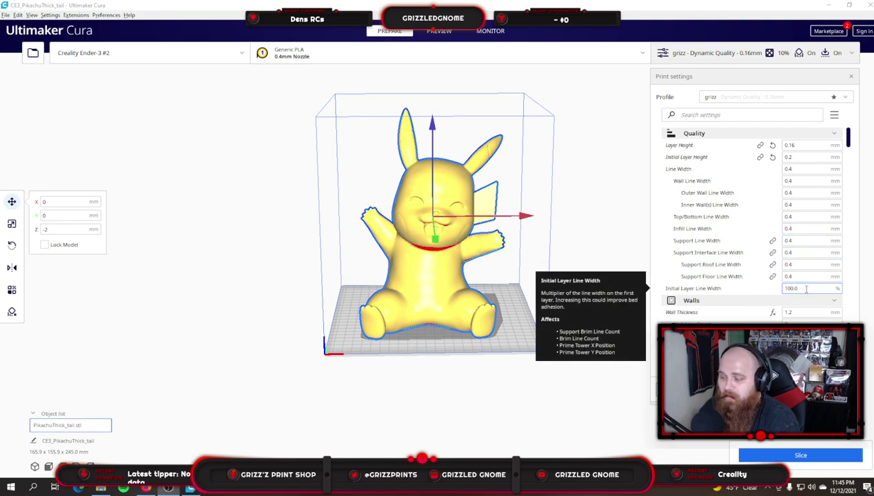
pyautogui.scroll(-5, 807, 288)
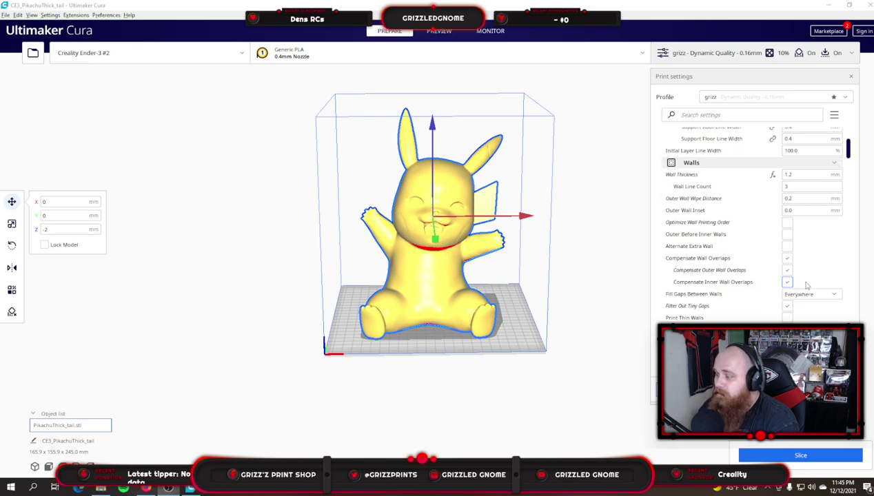
pyautogui.scroll(1, 792, 288)
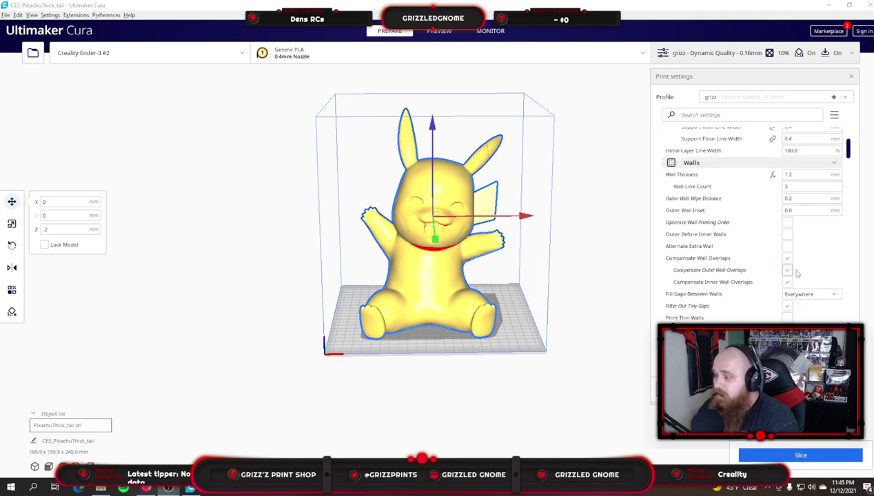
pyautogui.moveTo(800, 176)
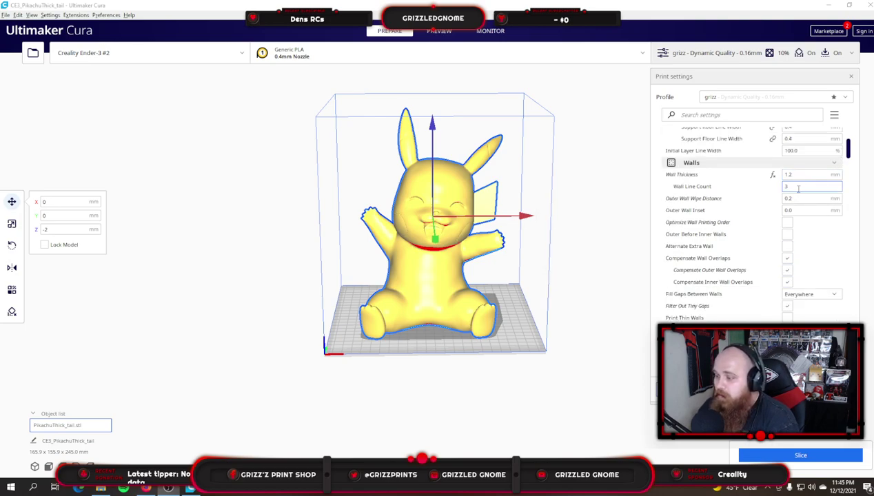
pyautogui.moveTo(805, 200)
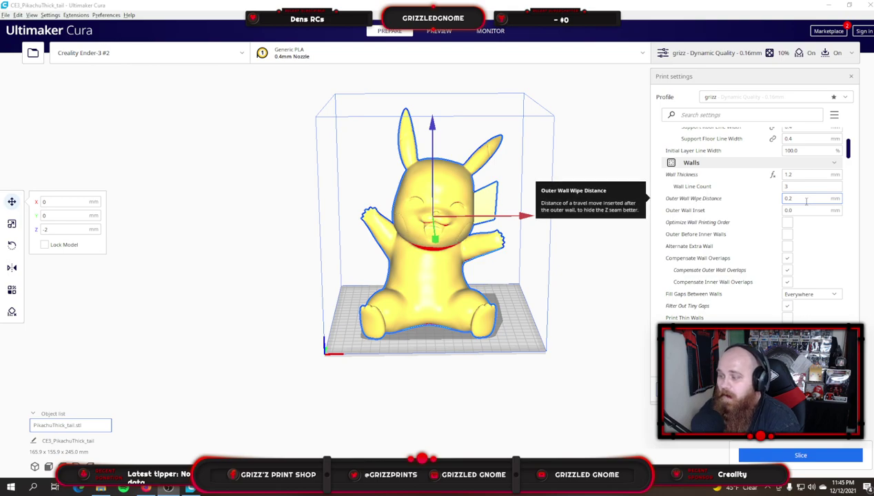
pyautogui.scroll(-2, 799, 198)
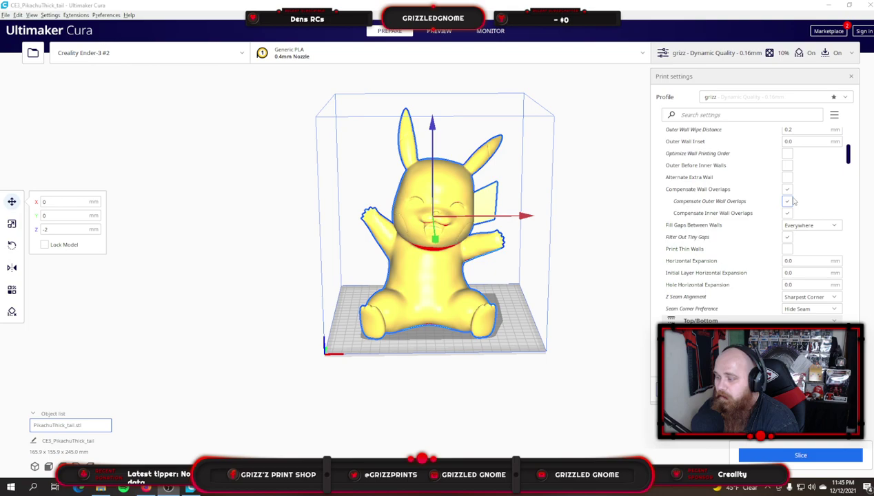
# - Dismiss the visibility menu unchanged, then review Top/Bottom: 0.6 mm thickness, 4 top and bottom layers
pyautogui.click(834, 116)
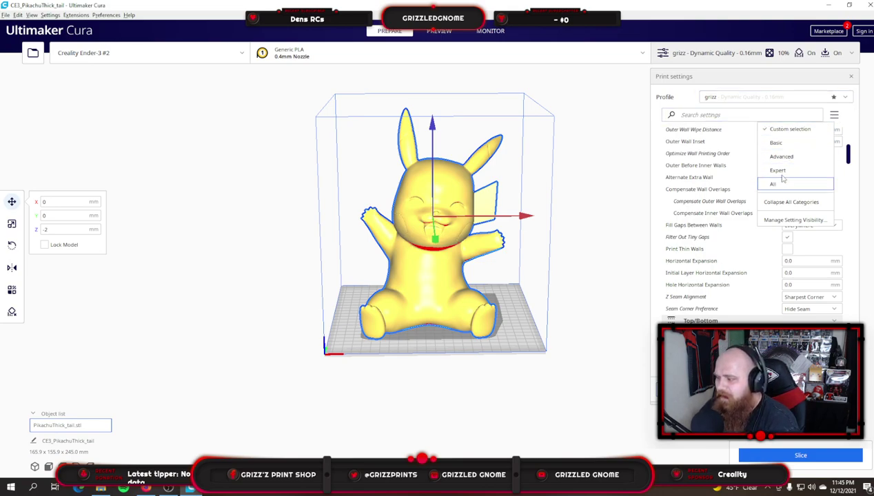
pyautogui.click(851, 117)
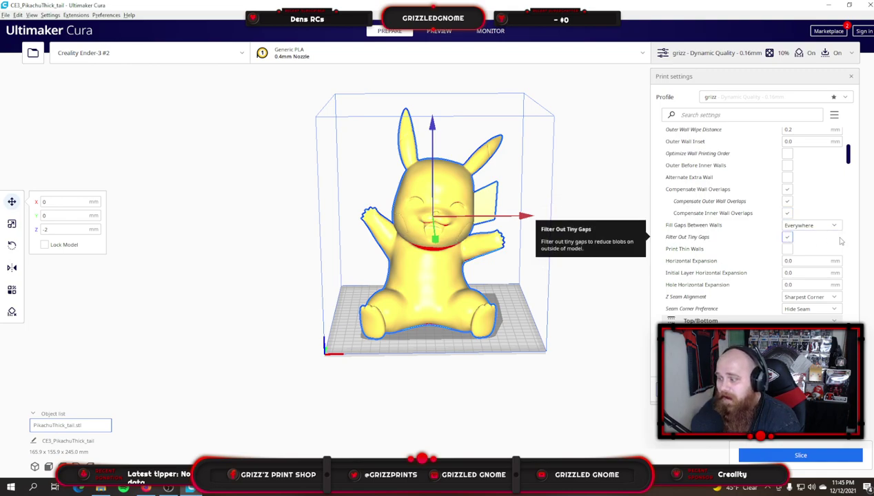
pyautogui.scroll(-2, 840, 234)
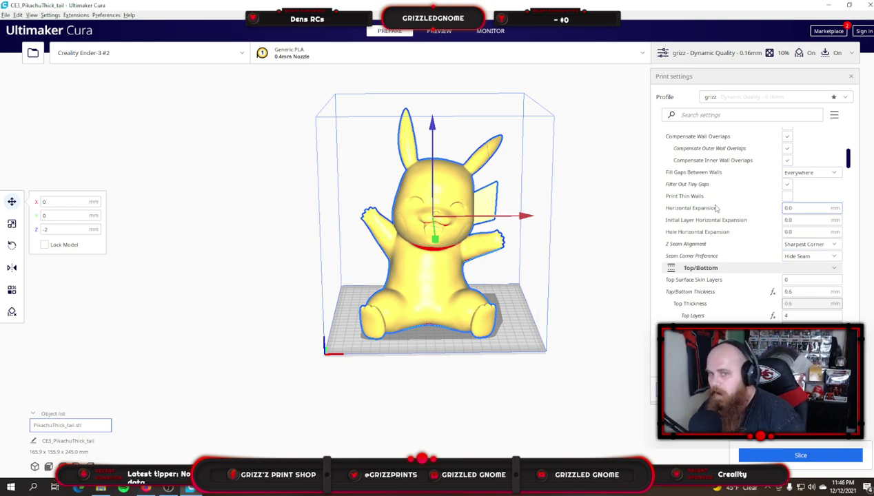
pyautogui.scroll(-5, 825, 180)
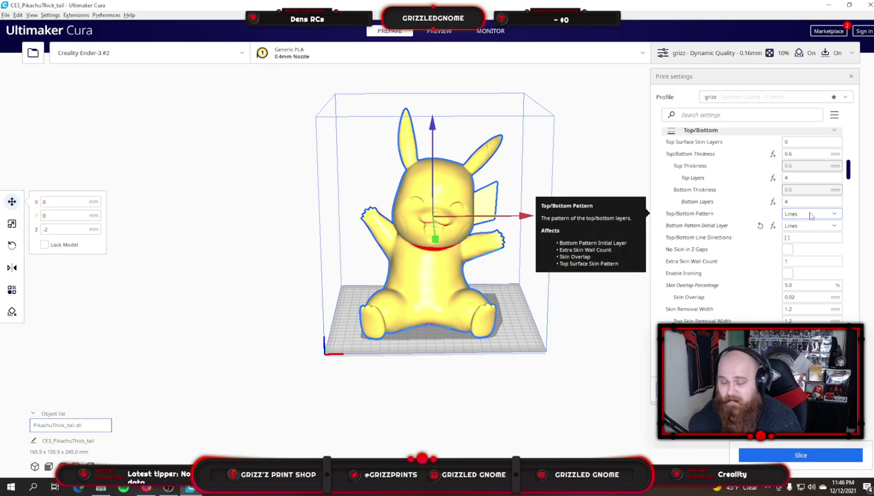
# - Set Infill Density to 5%, then scroll on to the Material settings (225 °C, 50 °C plate)
pyautogui.scroll(-3, 820, 215)
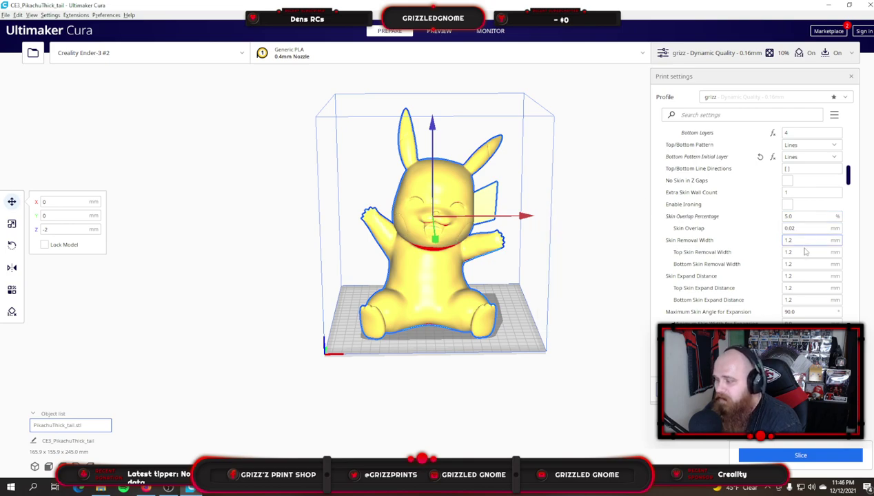
pyautogui.scroll(-4, 765, 262)
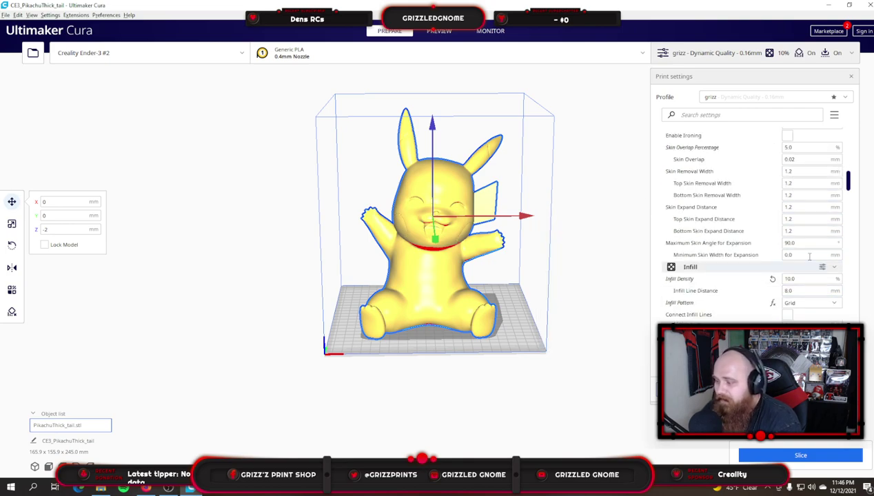
pyautogui.scroll(-3, 765, 259)
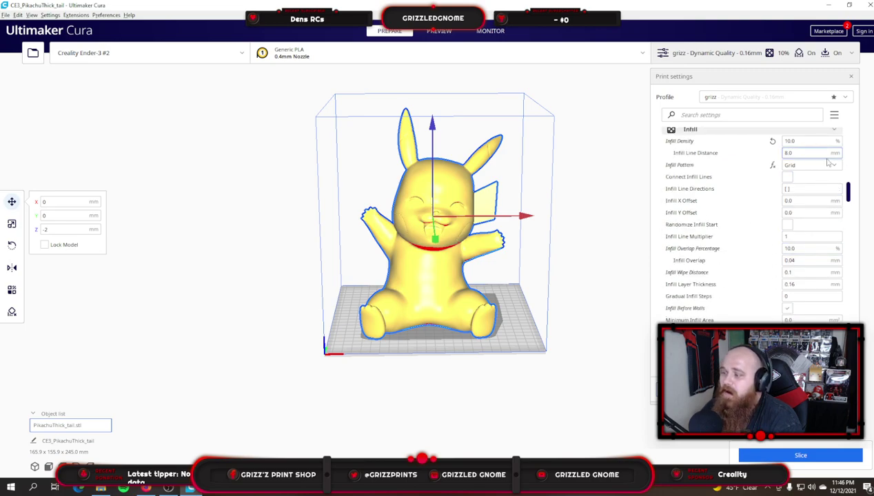
pyautogui.doubleClick(817, 141)
pyautogui.write('5')
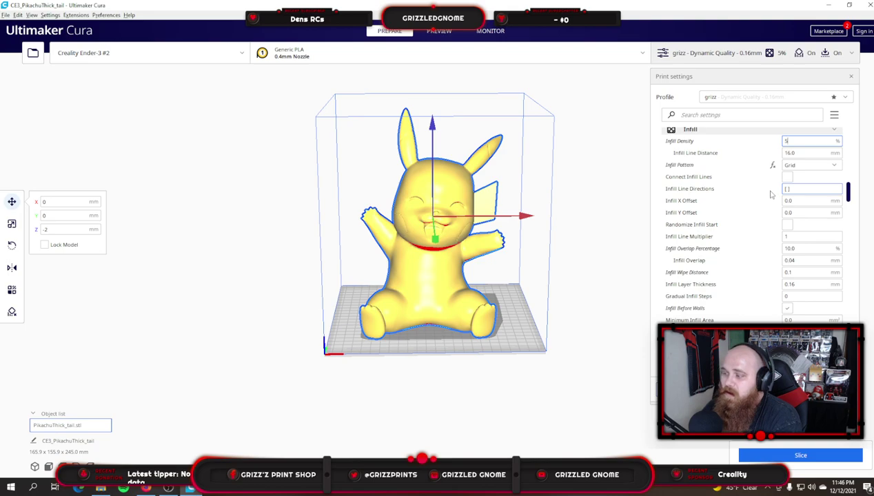
pyautogui.press('Tab')
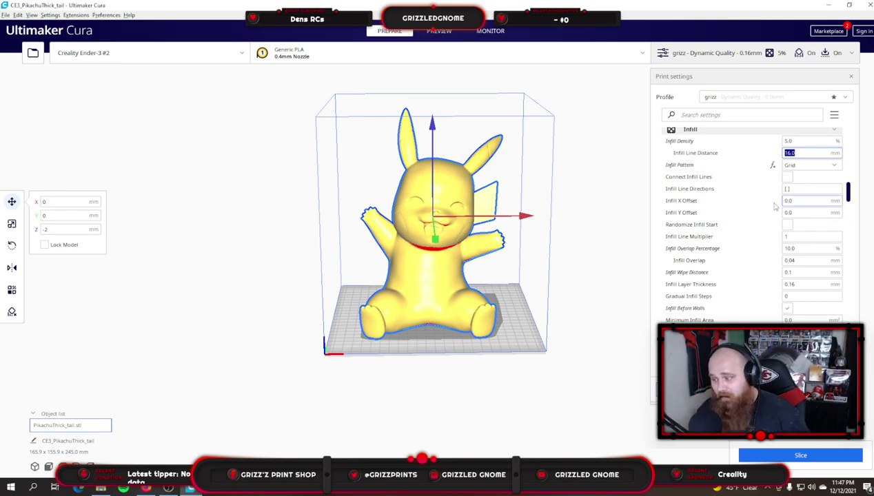
pyautogui.scroll(-1, 799, 231)
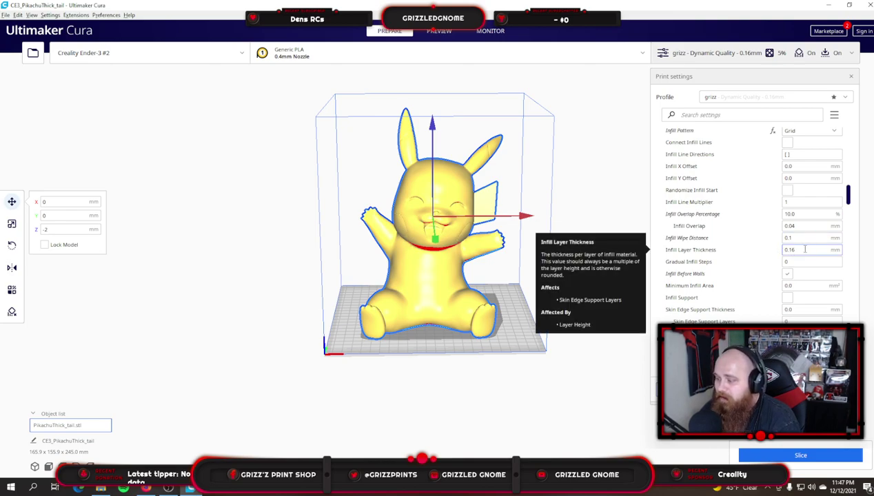
pyautogui.scroll(-8, 810, 250)
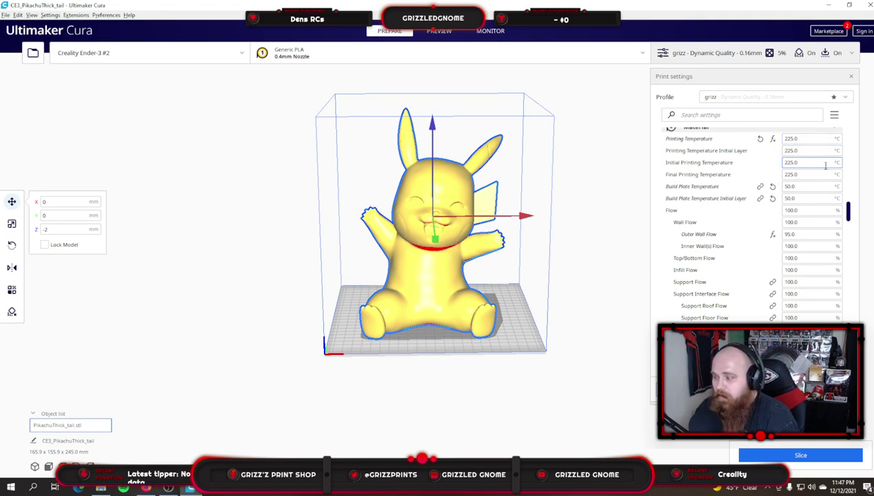
pyautogui.scroll(-2, 813, 172)
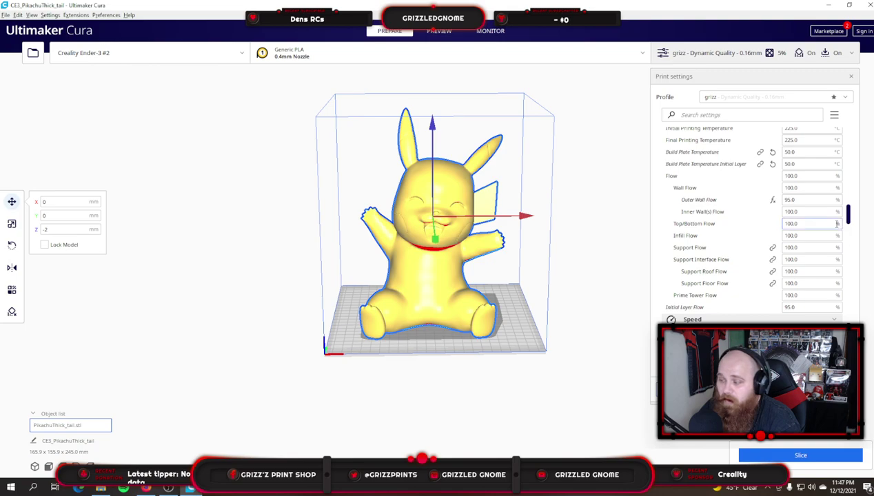
pyautogui.click(806, 200)
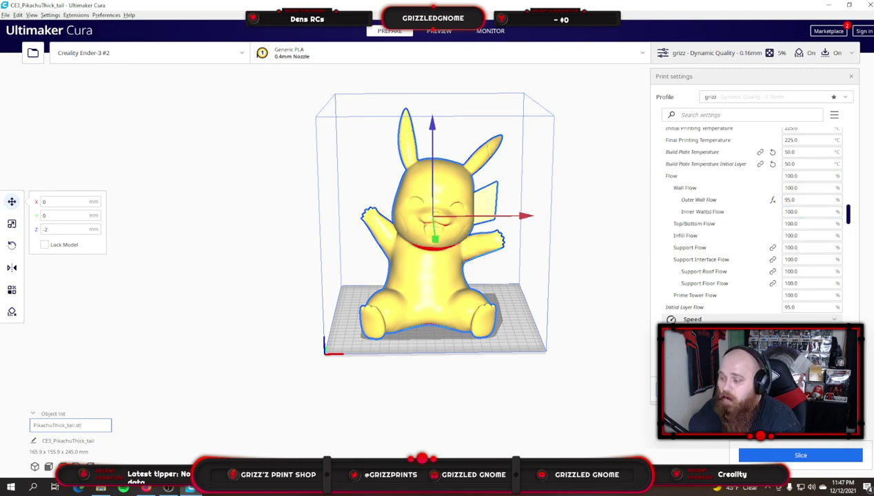
pyautogui.scroll(-1, 775, 306)
pyautogui.scroll(-4, 774, 307)
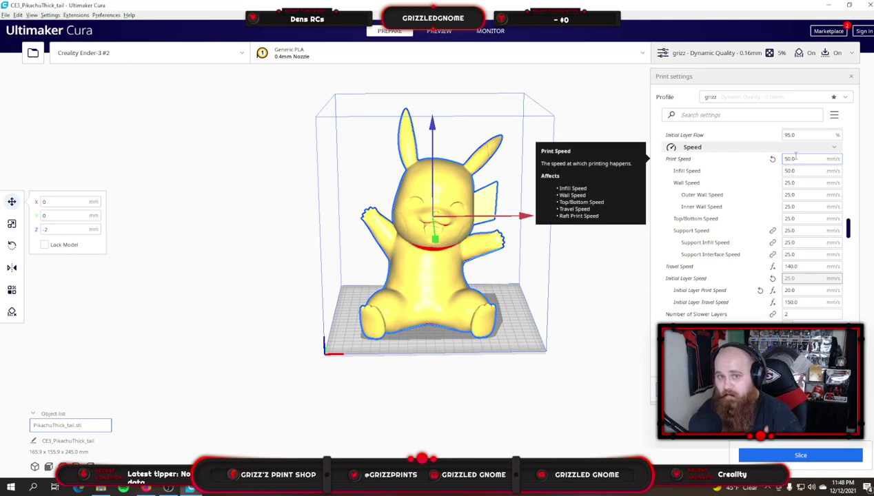
pyautogui.scroll(-1, 813, 160)
pyautogui.scroll(1, 827, 162)
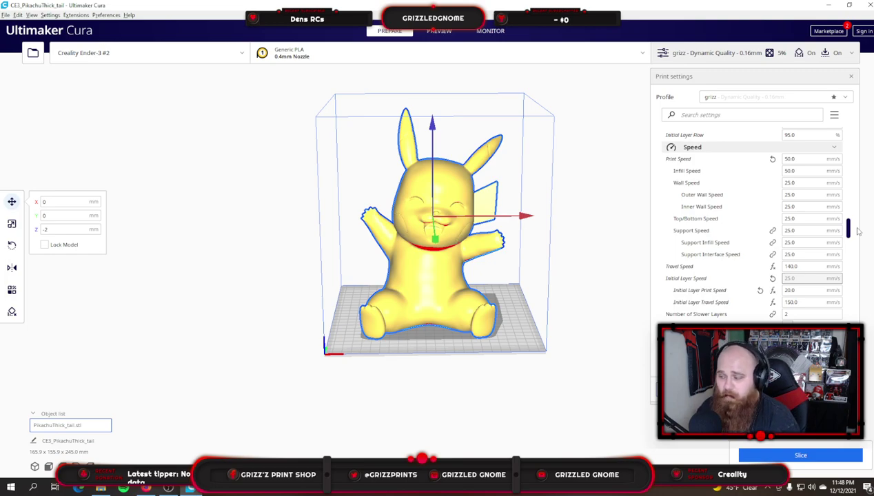
pyautogui.scroll(-1, 827, 240)
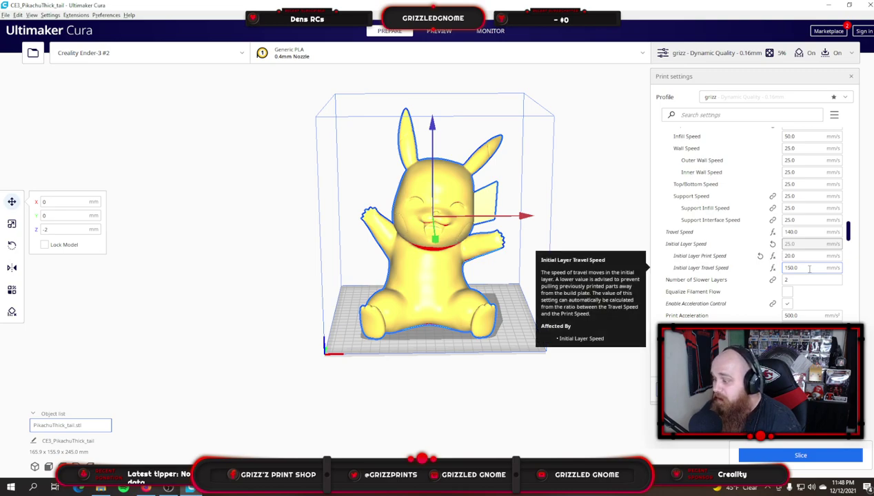
pyautogui.scroll(-2, 809, 269)
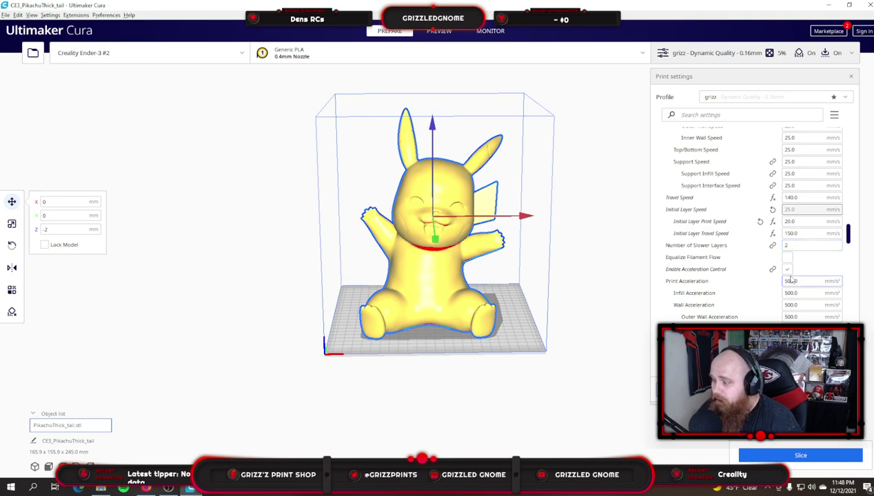
pyautogui.scroll(-6, 792, 269)
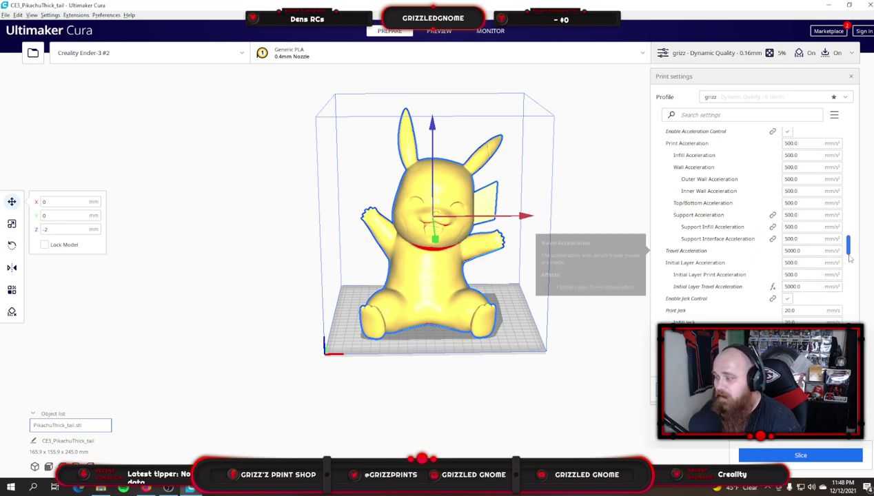
pyautogui.scroll(-1, 791, 279)
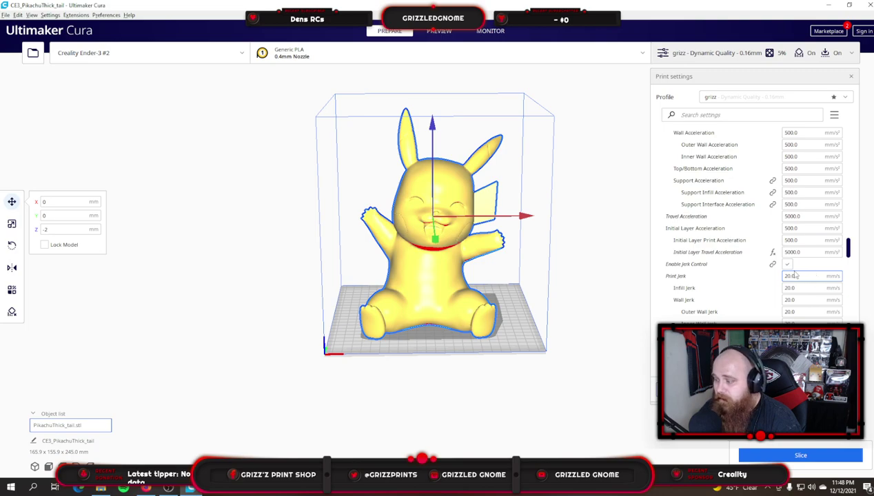
pyautogui.scroll(-2, 813, 252)
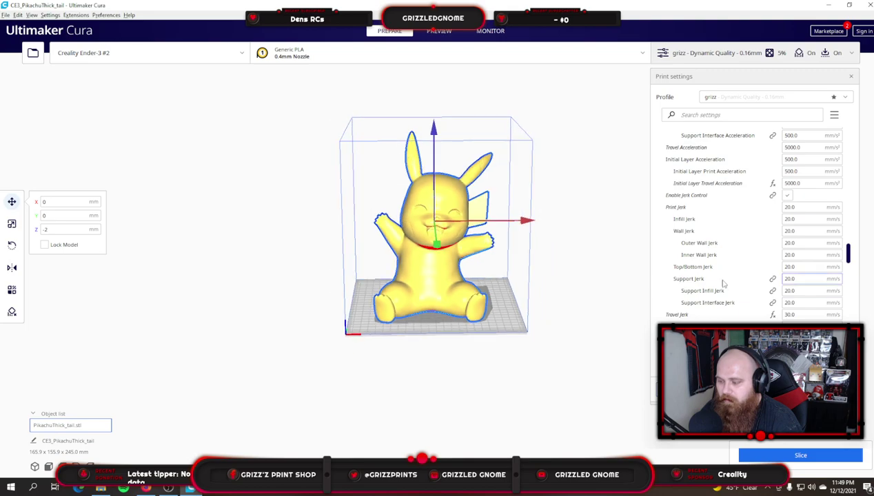
pyautogui.scroll(-5, 757, 279)
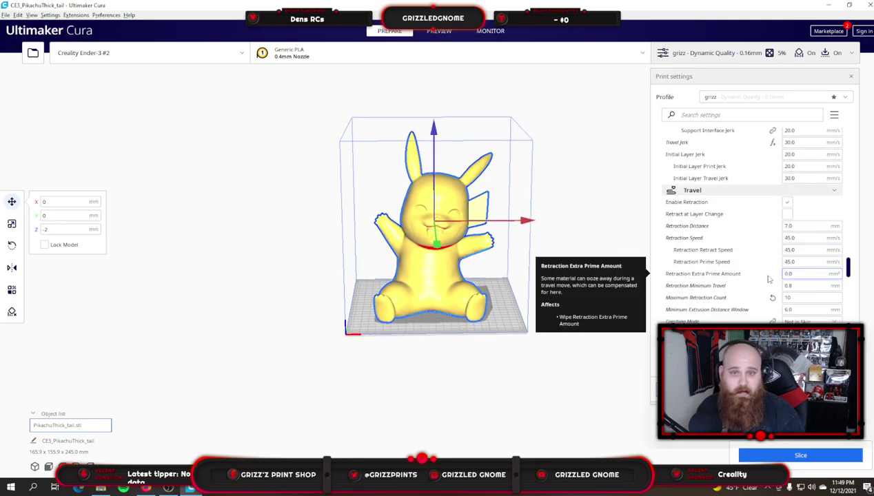
pyautogui.scroll(-1, 767, 277)
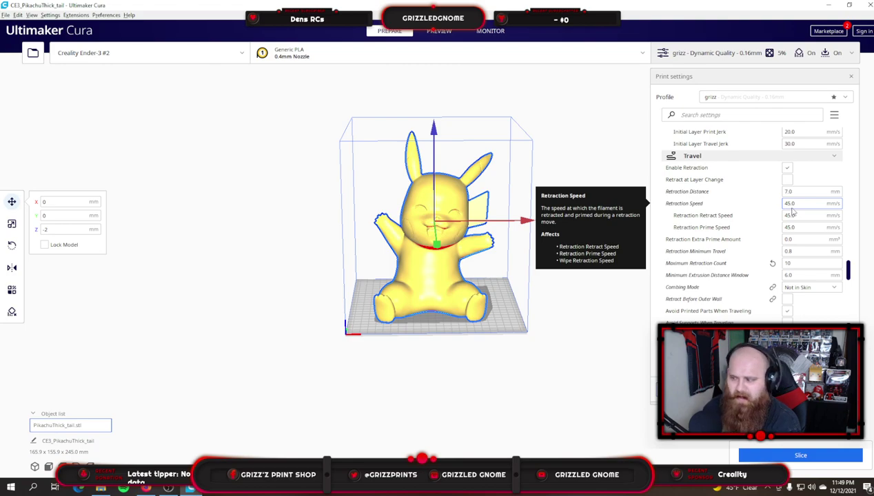
pyautogui.scroll(-1, 831, 227)
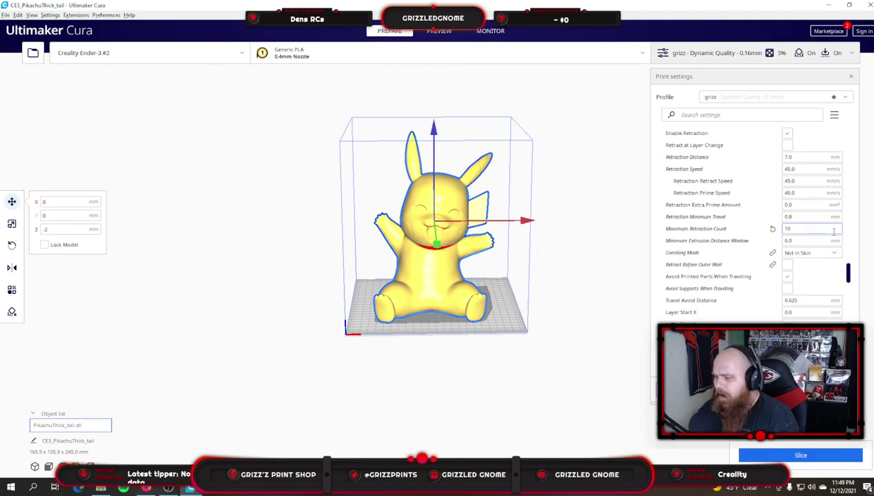
pyautogui.click(796, 217)
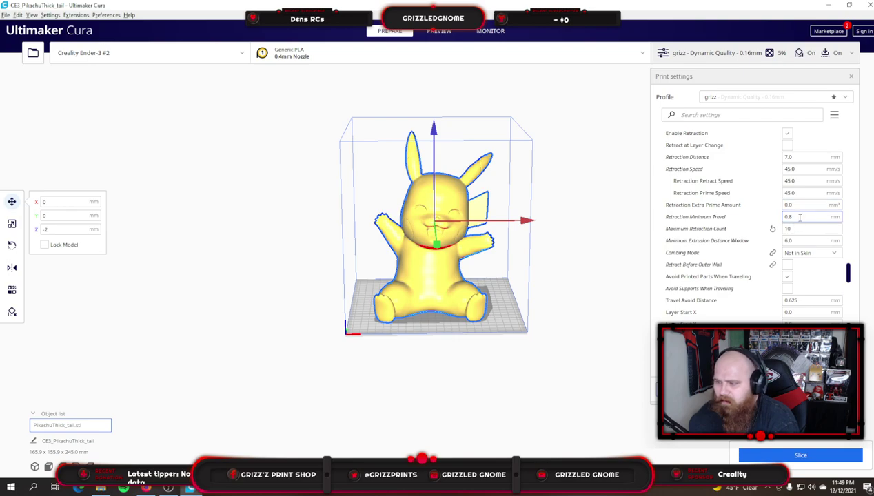
pyautogui.click(785, 228)
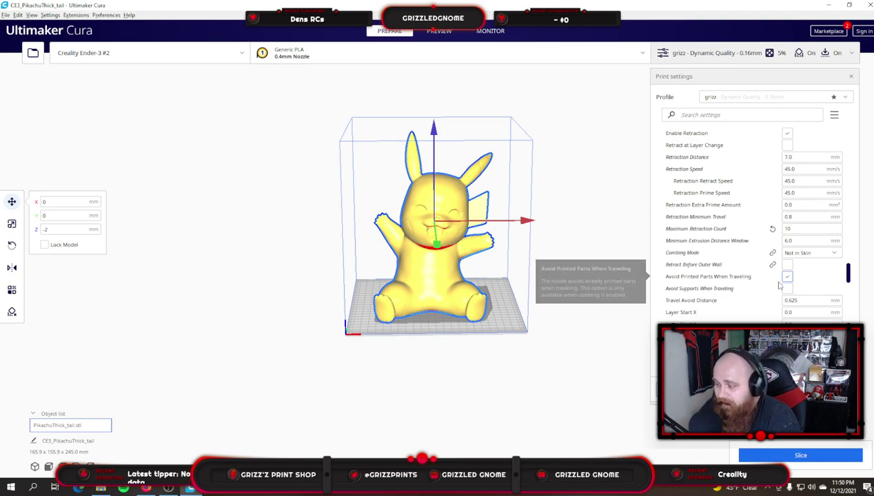
# - Change Support Placement to Everywhere, then review the Support settings (5.0% density, 0.8 mm X/Y distance)
pyautogui.scroll(-5, 789, 270)
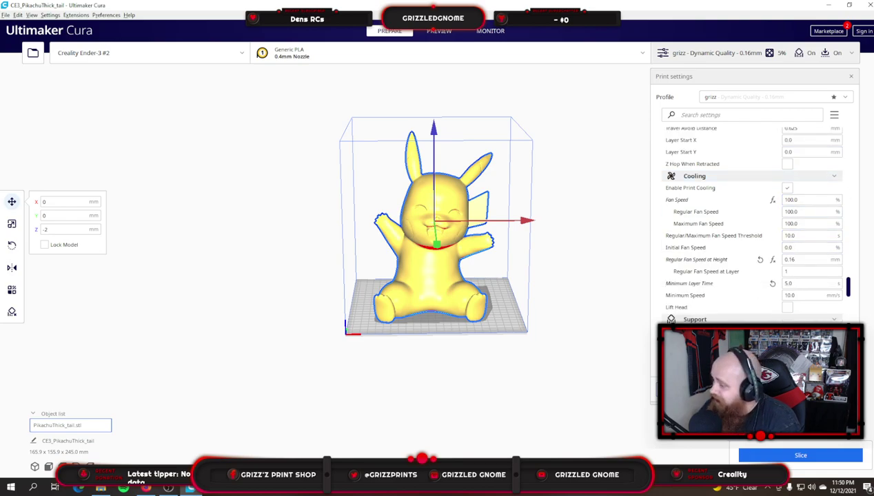
pyautogui.scroll(-5, 751, 247)
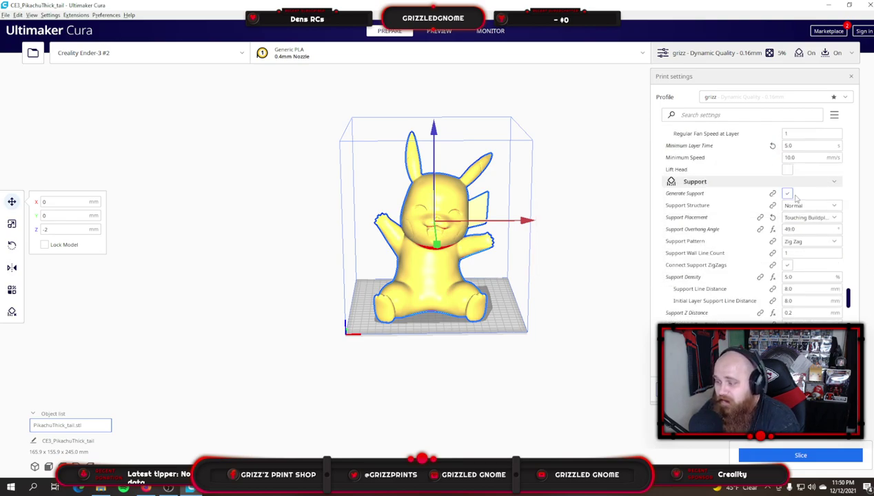
pyautogui.scroll(1, 802, 200)
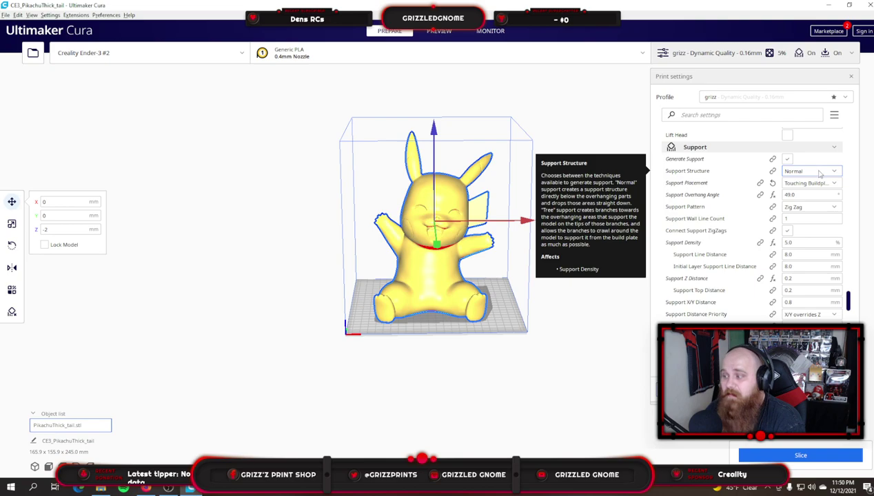
pyautogui.click(806, 184)
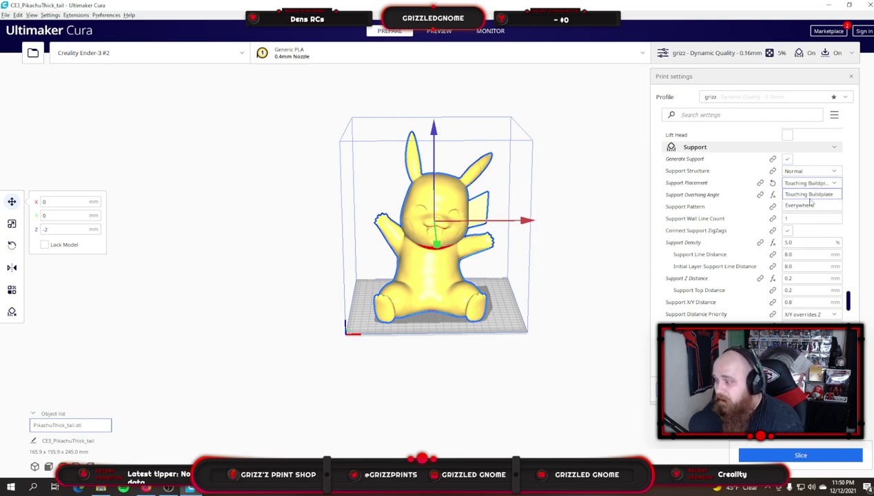
pyautogui.click(810, 205)
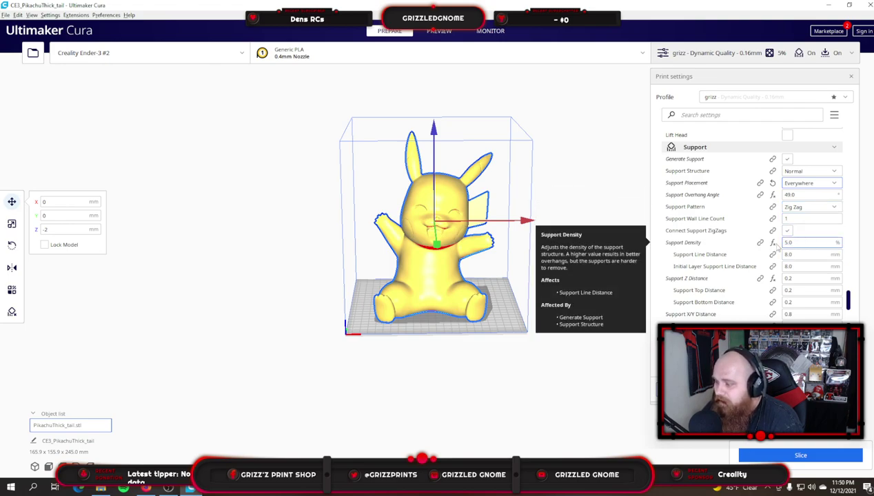
pyautogui.scroll(-1, 770, 243)
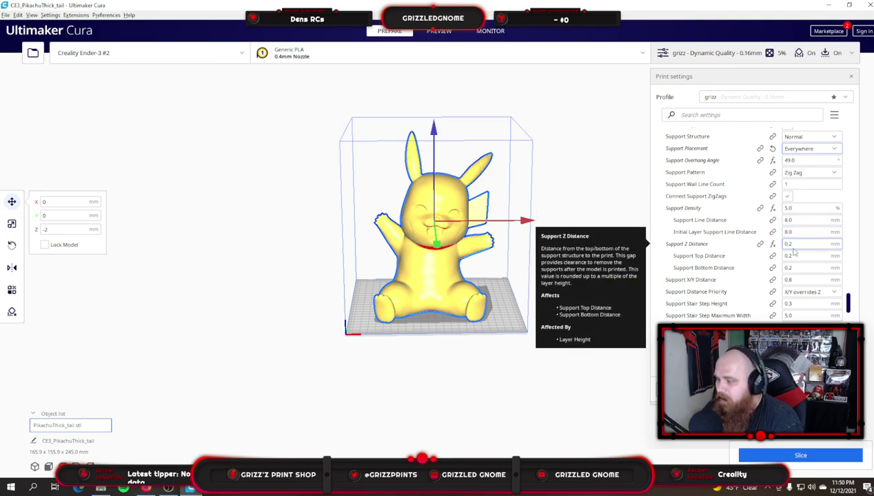
pyautogui.scroll(-1, 794, 253)
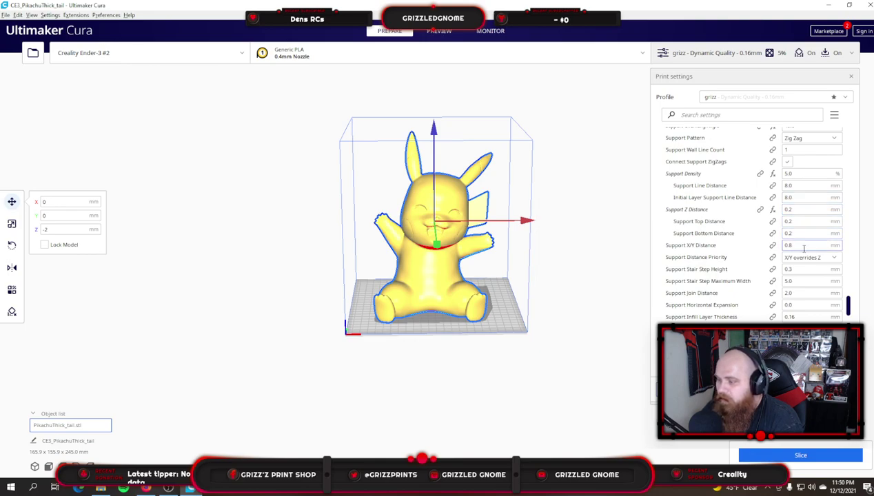
pyautogui.scroll(-1, 803, 249)
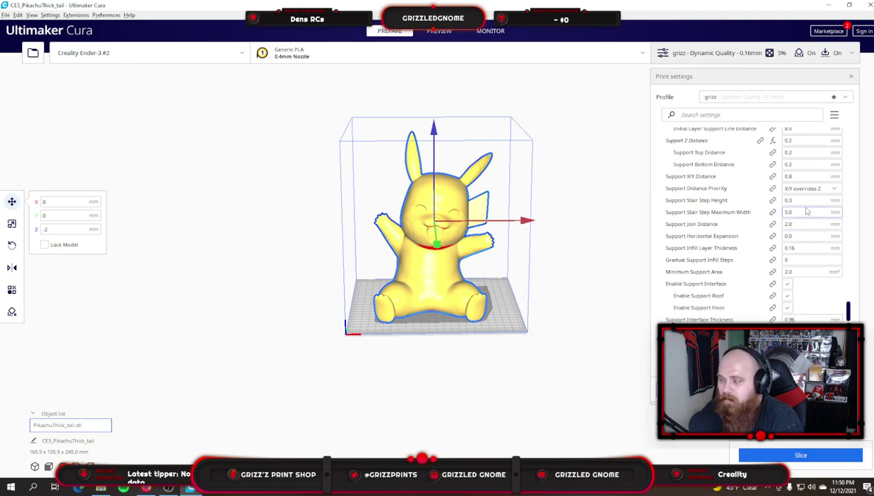
pyautogui.scroll(-4, 813, 229)
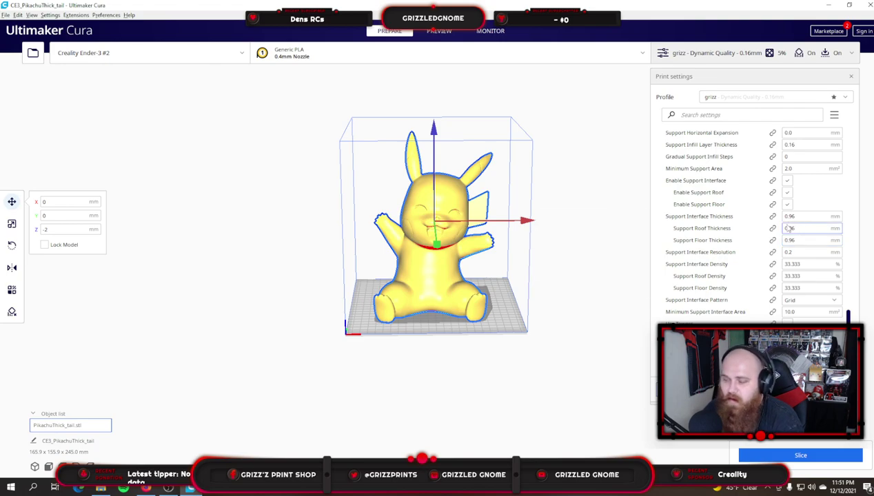
pyautogui.scroll(-5, 787, 228)
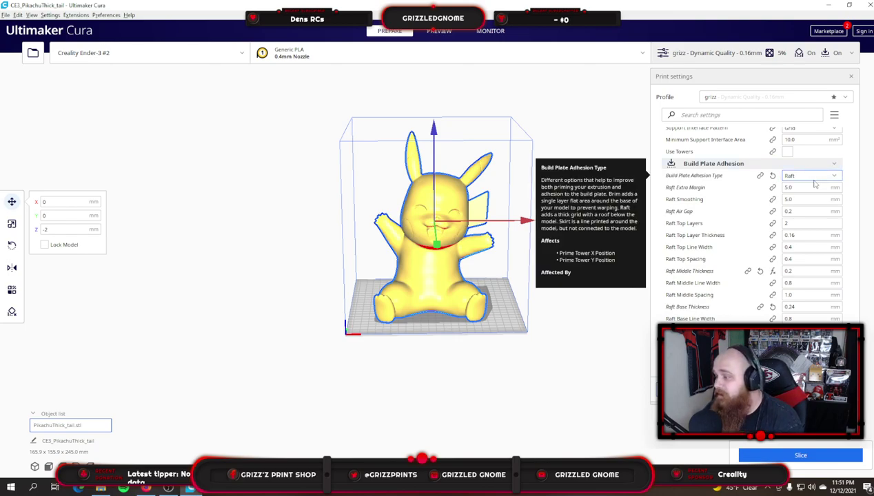
pyautogui.scroll(-1, 813, 184)
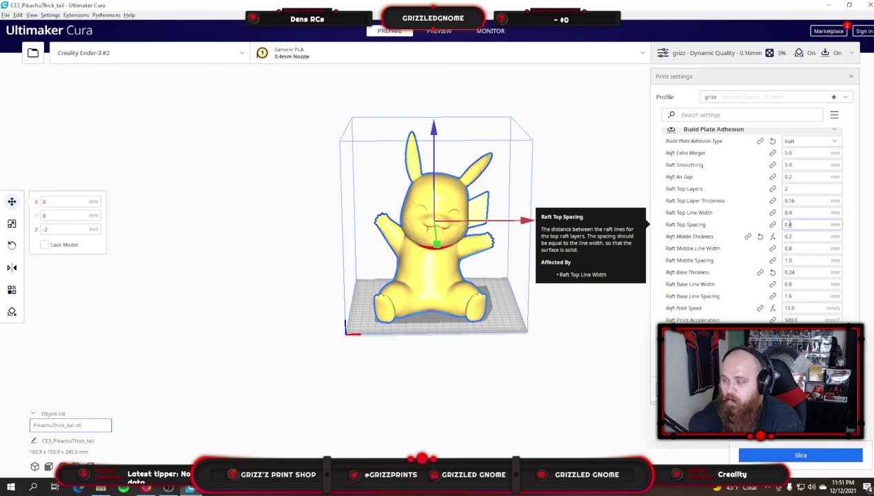
pyautogui.scroll(-1, 796, 238)
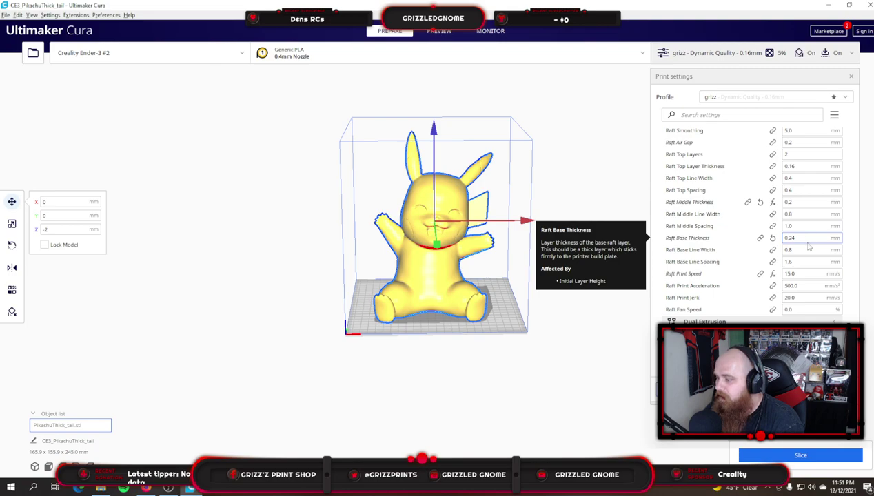
pyautogui.scroll(-1, 810, 247)
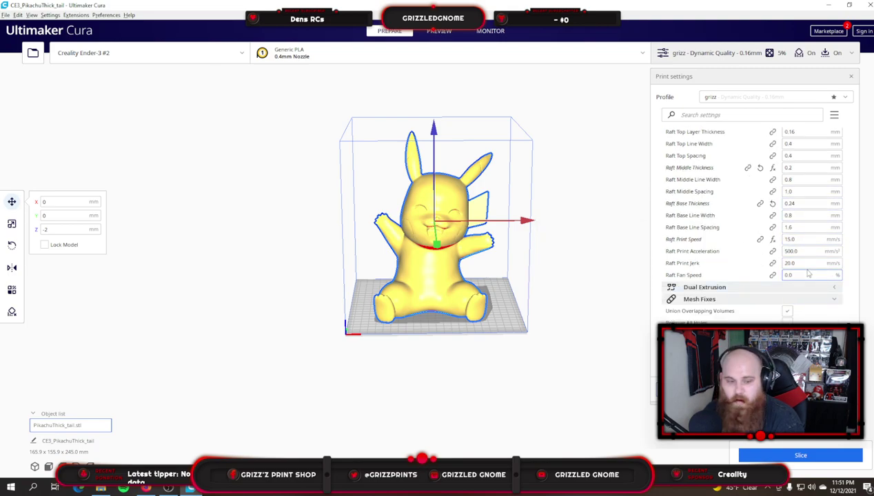
pyautogui.scroll(2, 808, 274)
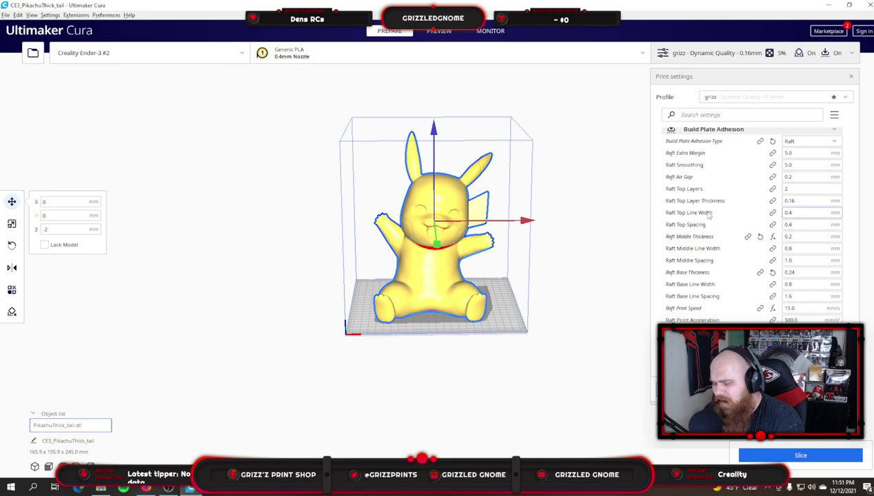
pyautogui.moveTo(706, 214)
pyautogui.scroll(-10, 709, 215)
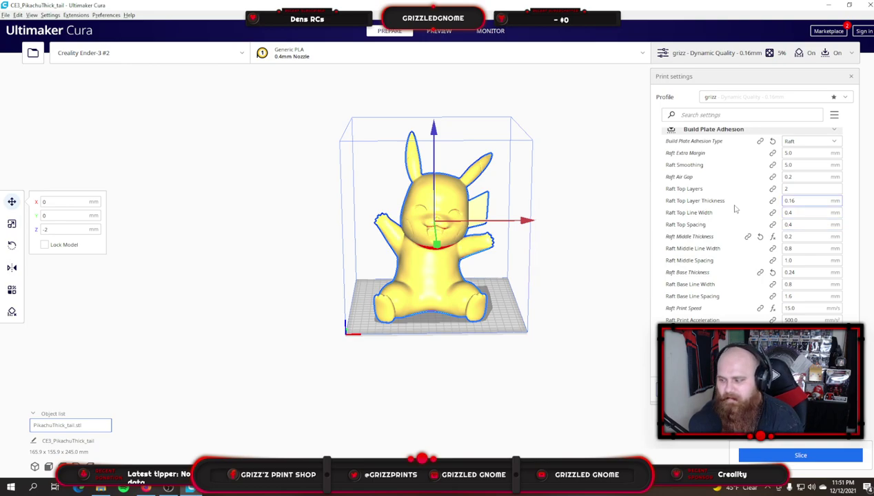
pyautogui.scroll(-5, 736, 221)
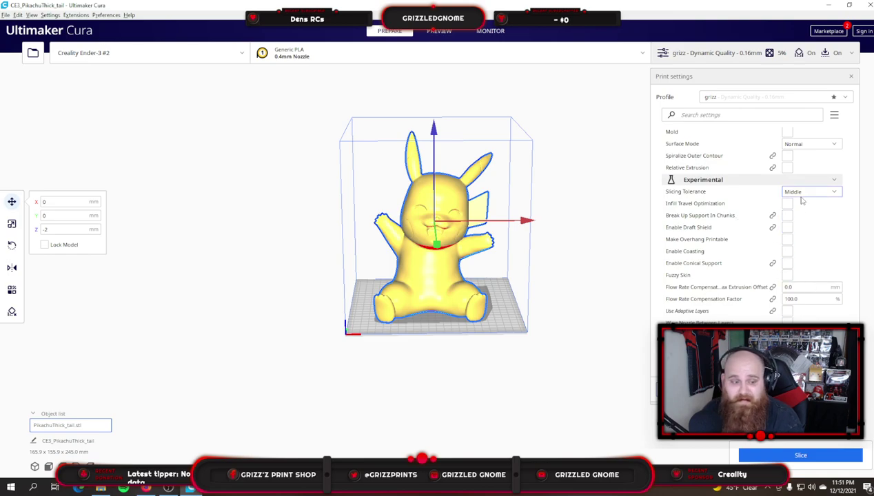
# - Slice the Pikachu model with the grizz 0.16 mm profile
pyautogui.moveTo(787, 266)
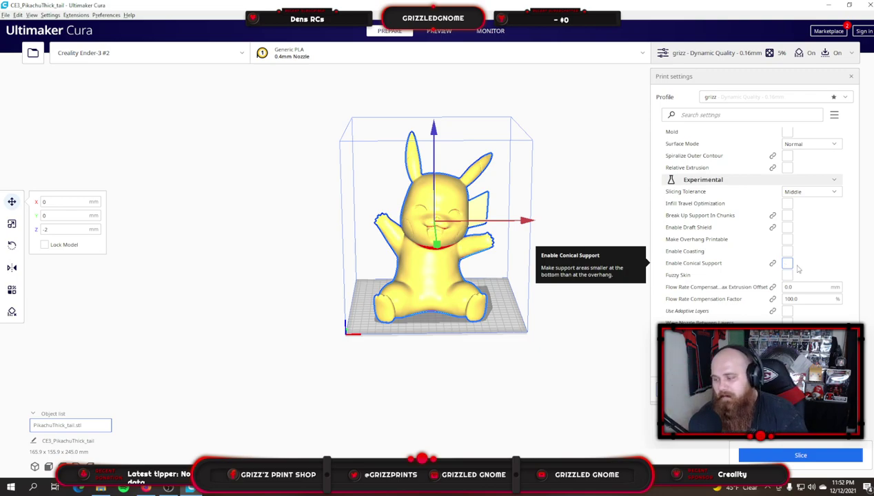
pyautogui.click(786, 275)
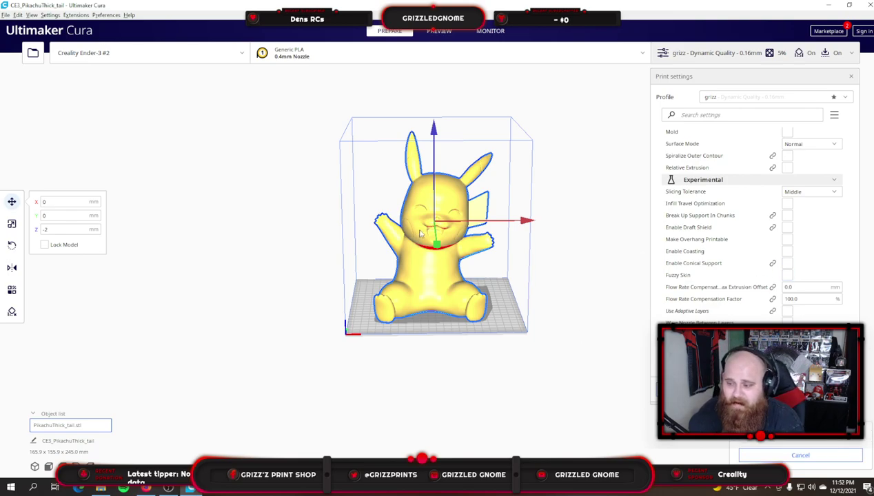
# - Switch to the Scale tool and check the 245% scale while slicing finishes
pyautogui.click(12, 224)
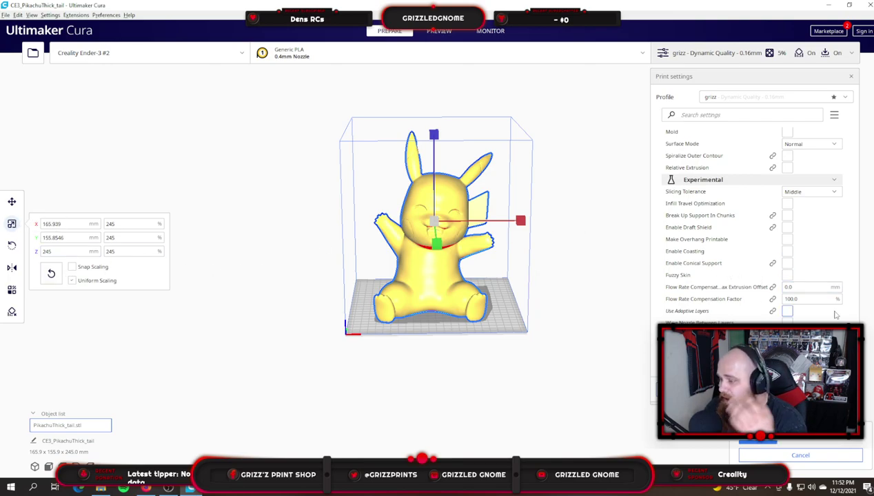
pyautogui.moveTo(689, 312)
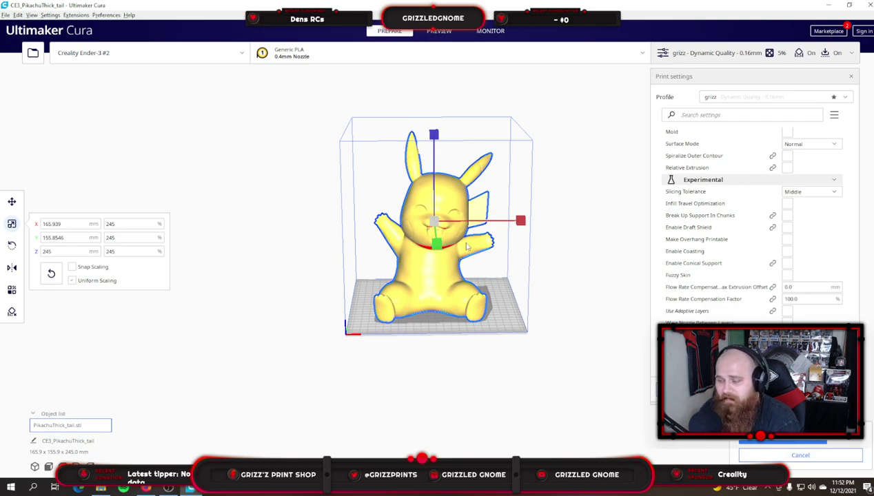
pyautogui.scroll(4, 811, 284)
pyautogui.scroll(4, 811, 284)
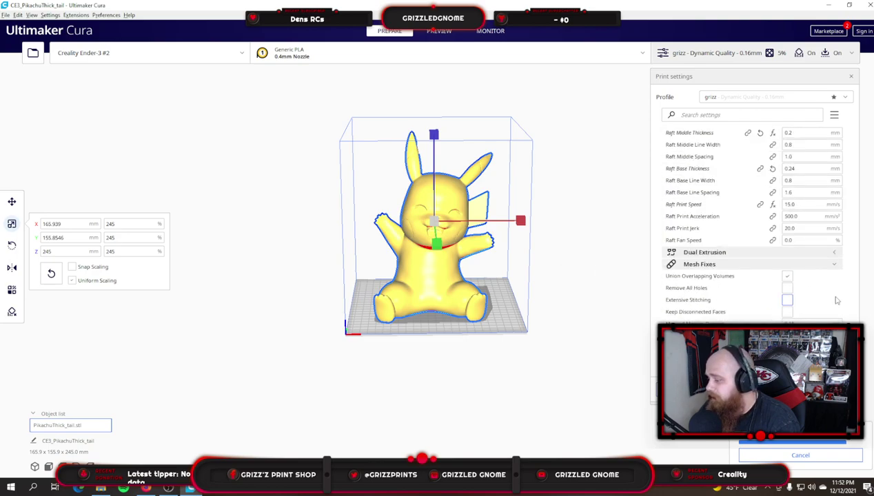
pyautogui.scroll(-8, 758, 297)
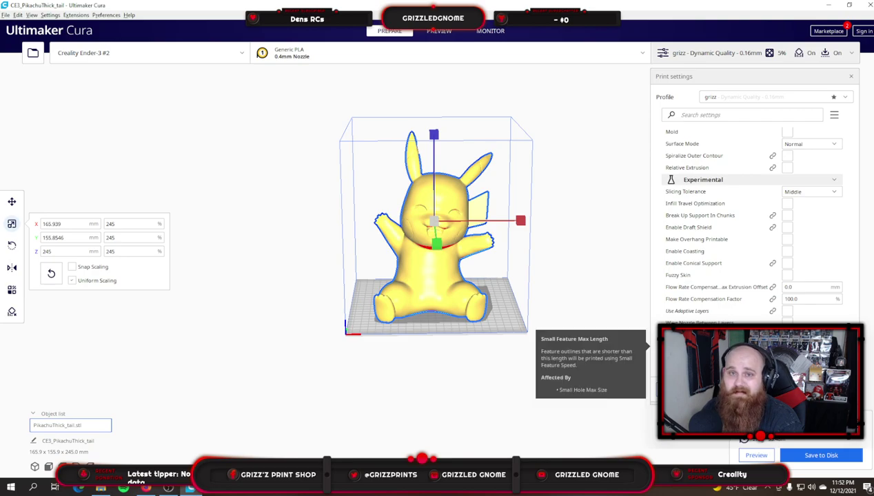
# - Set the model's Z size to 120 mm (81.3 × 76.3 × 120.0 mm), deselect it and re-slice
pyautogui.doubleClick(46, 251)
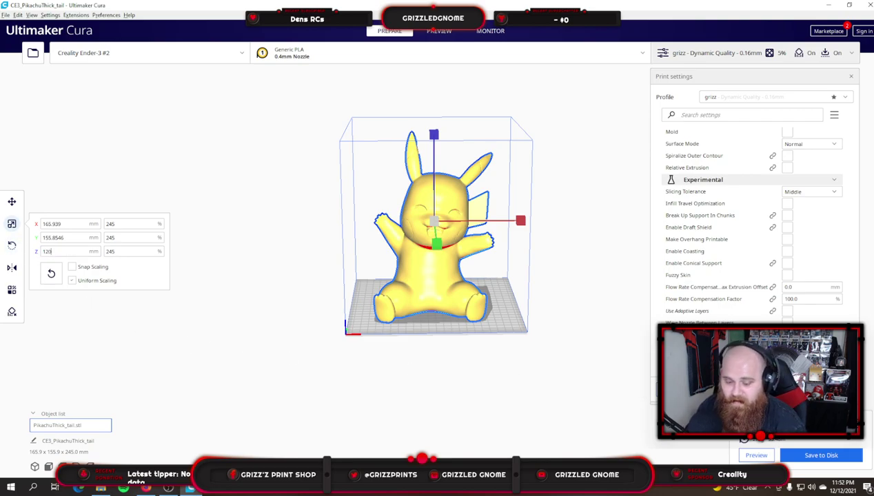
pyautogui.write('120')
pyautogui.press('Return')
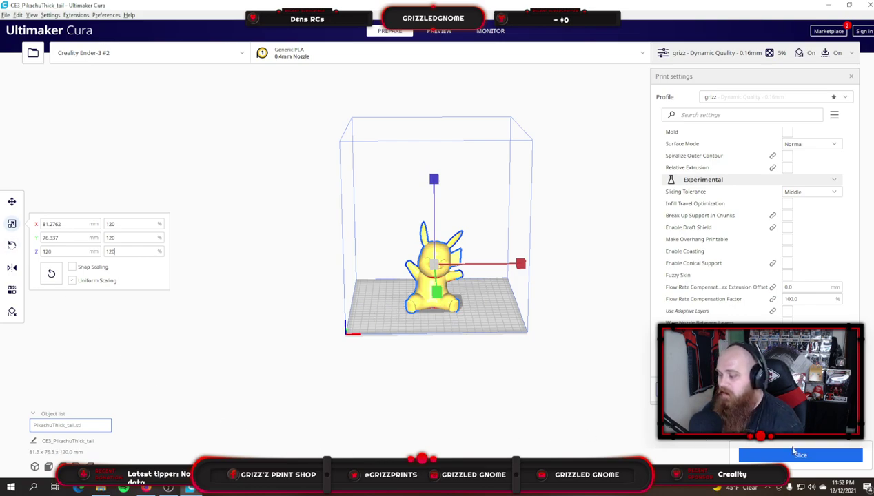
pyautogui.click(784, 443)
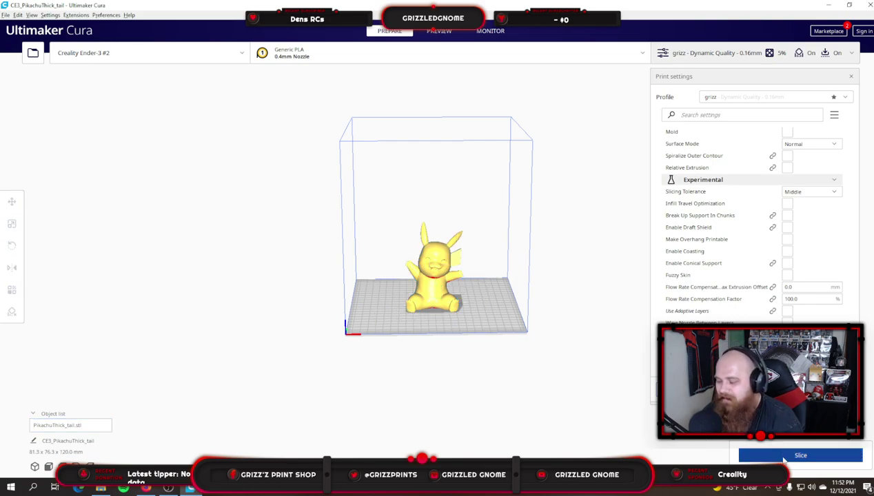
pyautogui.click(782, 456)
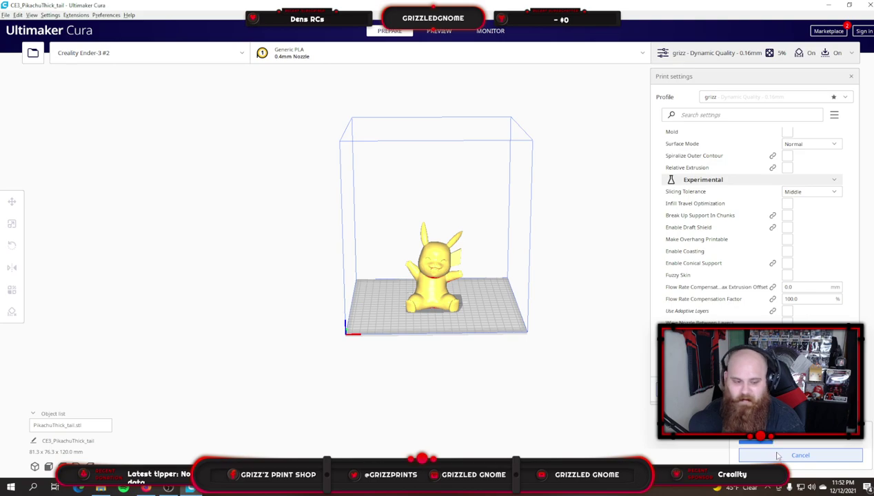